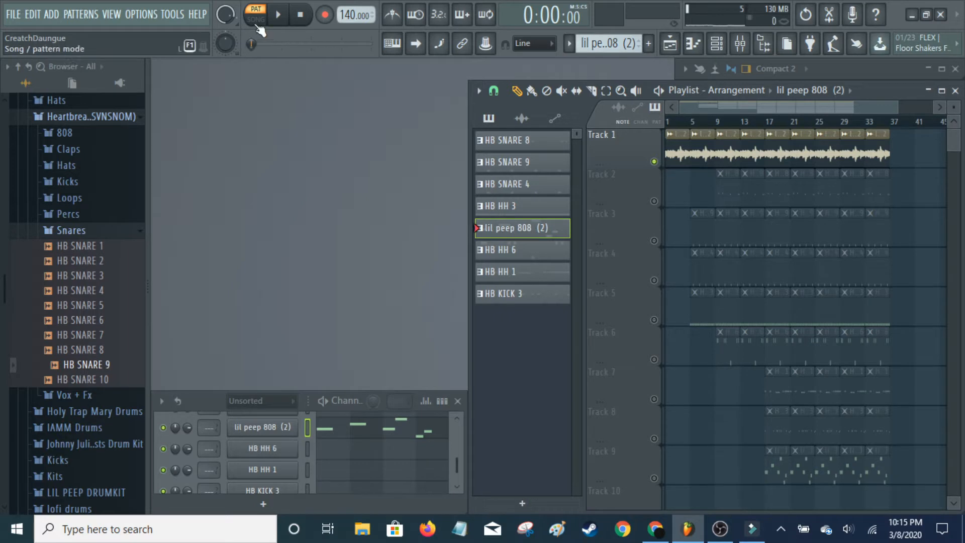
Switch to song mode and play the arrangement from the start with only the Track 1 guitar loop audible.
left_click(255, 20)
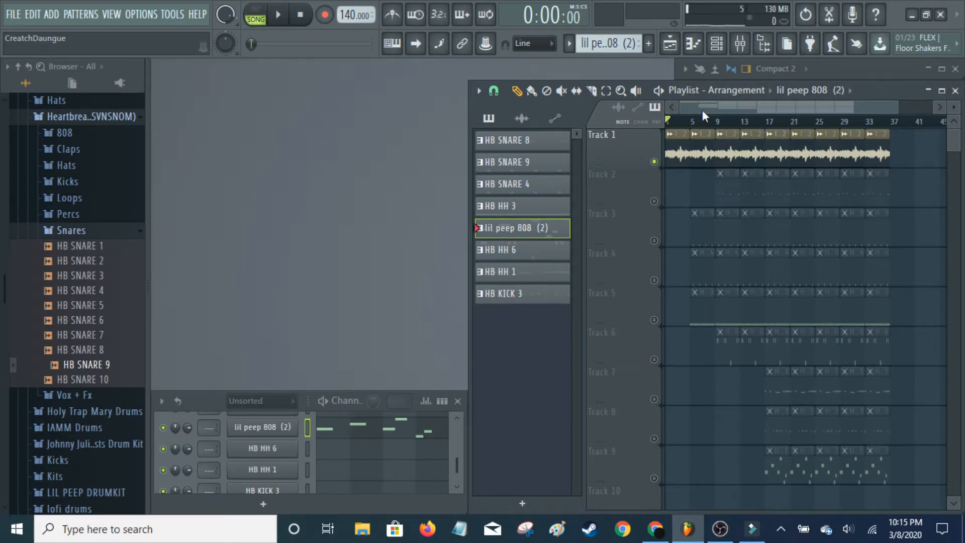
key("space")
scroll(713, 106, "up", 5)
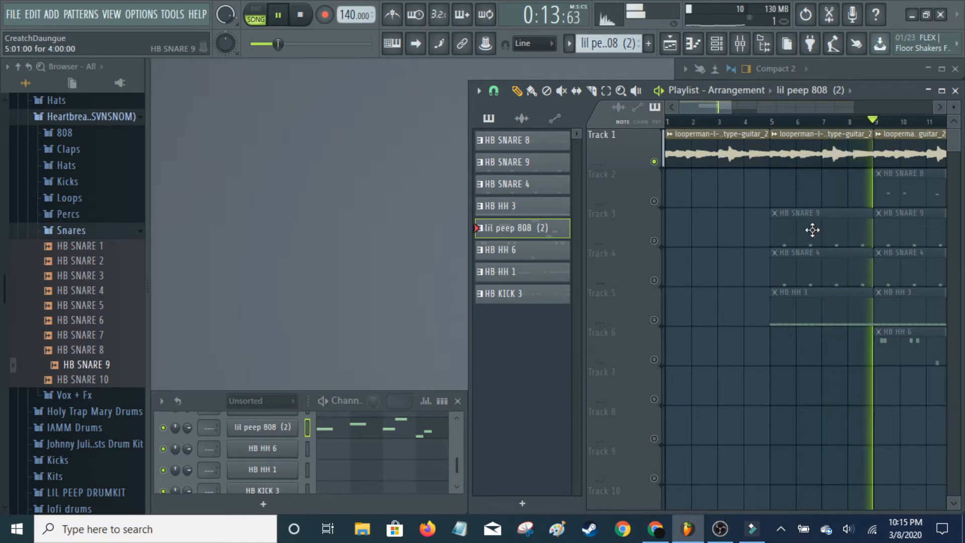
key("space")
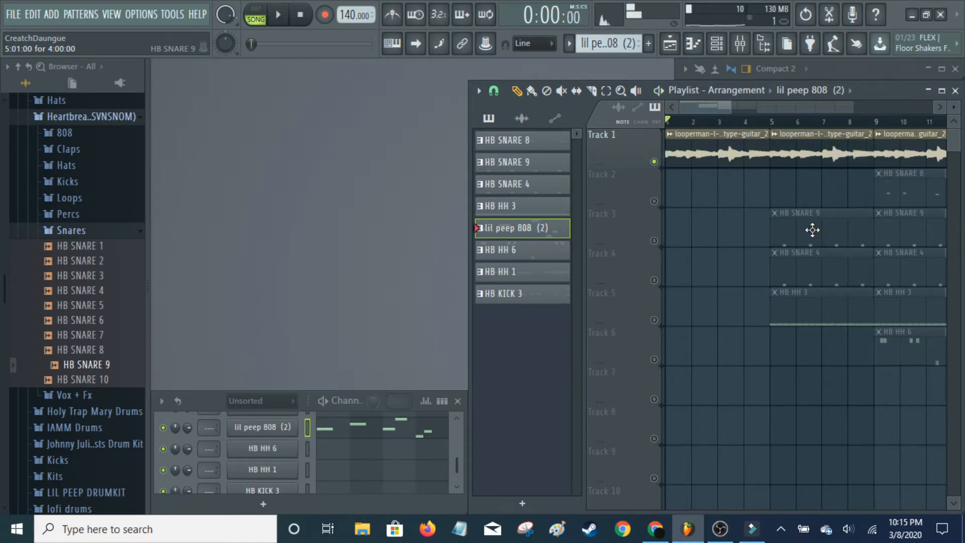
Unsolo Track 1 to re-enable all playlist tracks and fit the arrangement's full length in view.
left_click(654, 161, "ctrl")
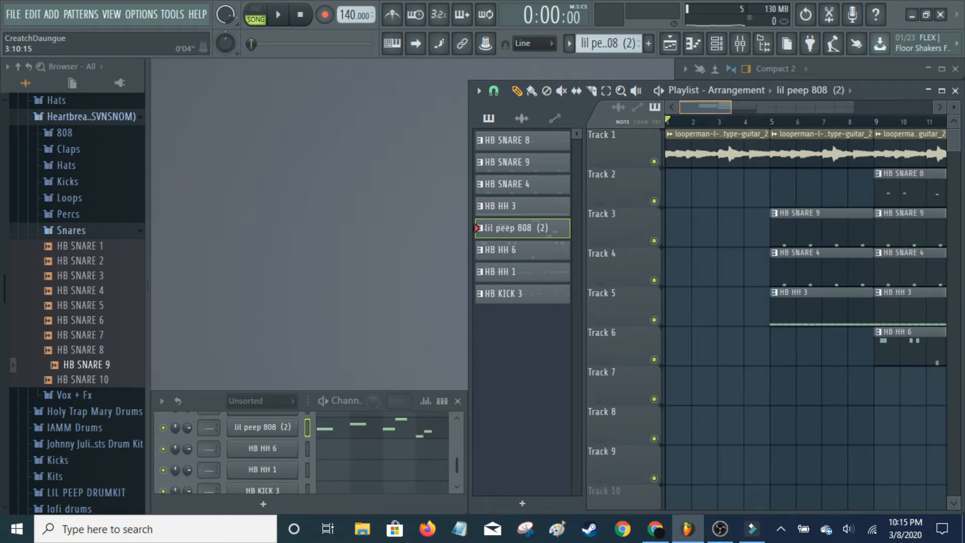
left_click_drag(731, 107, 833, 107)
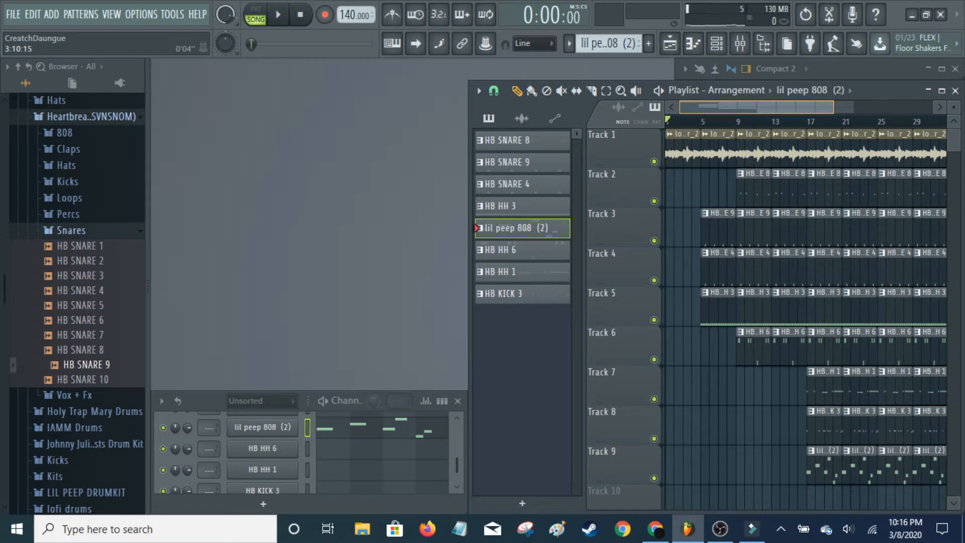
left_click_drag(833, 107, 848, 106)
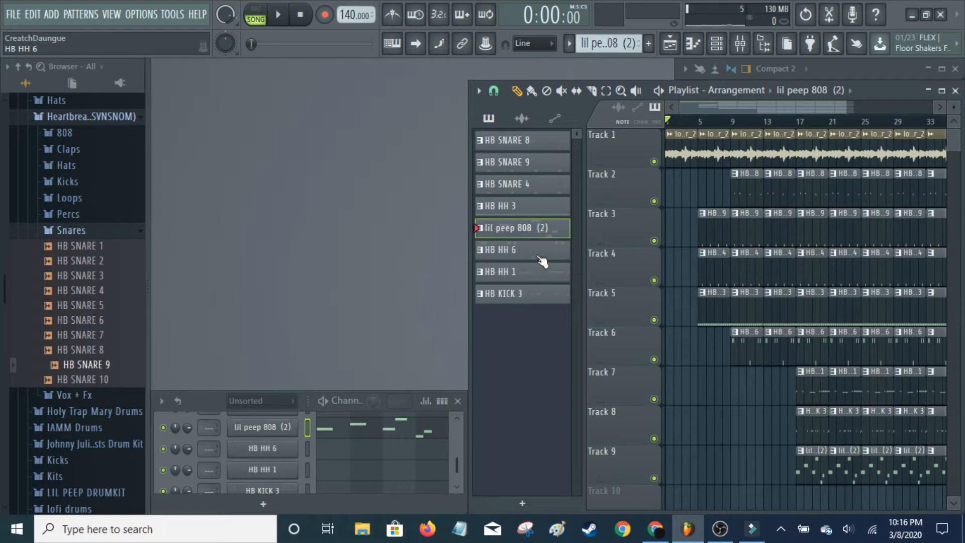
Open the HB SNARE 8 pattern's notes in the piano roll and audition them in pattern mode.
left_click(542, 146)
scroll(387, 442, "up", 5)
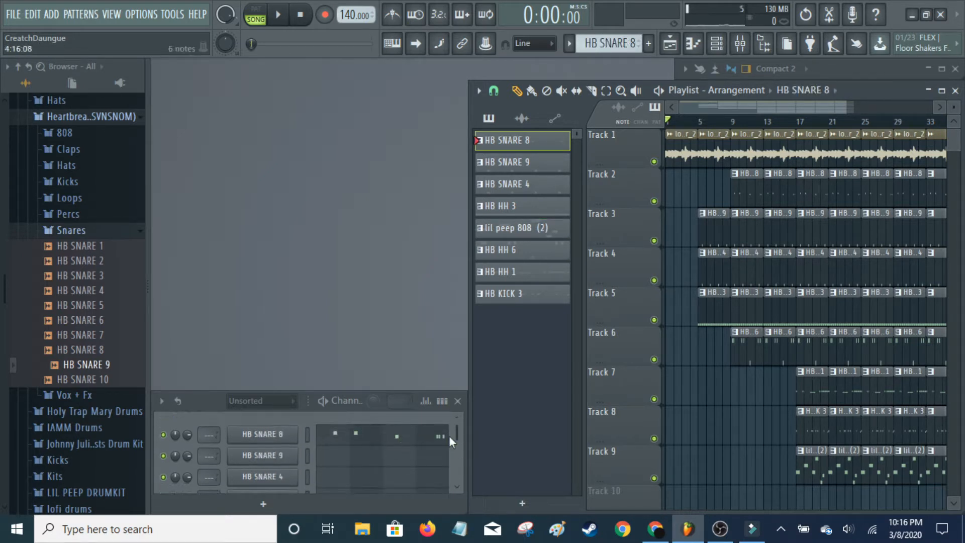
left_click(436, 440)
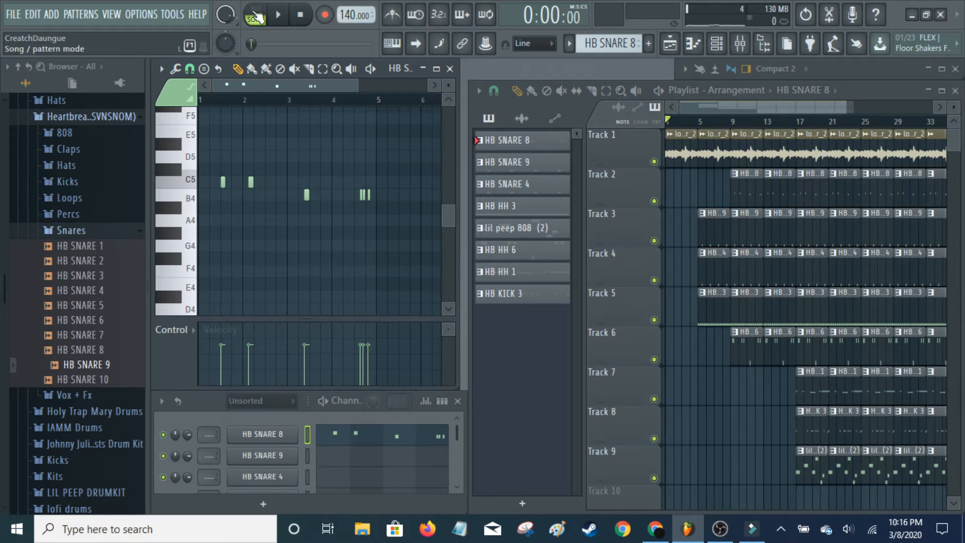
left_click(255, 14)
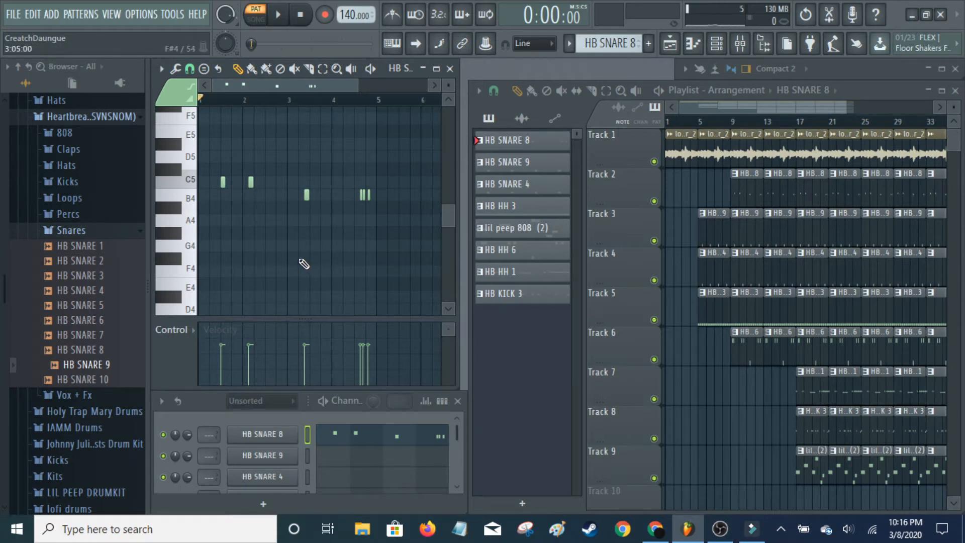
key("space")
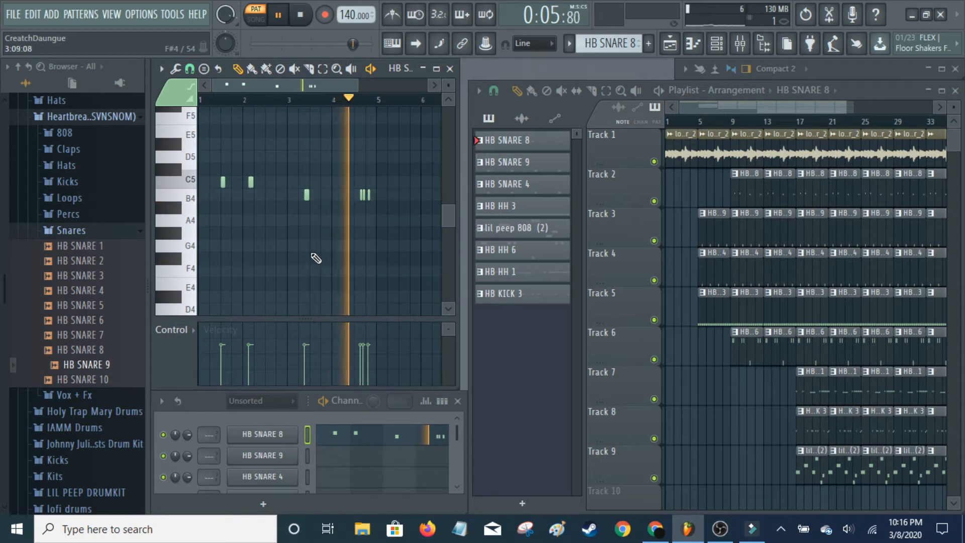
key("space")
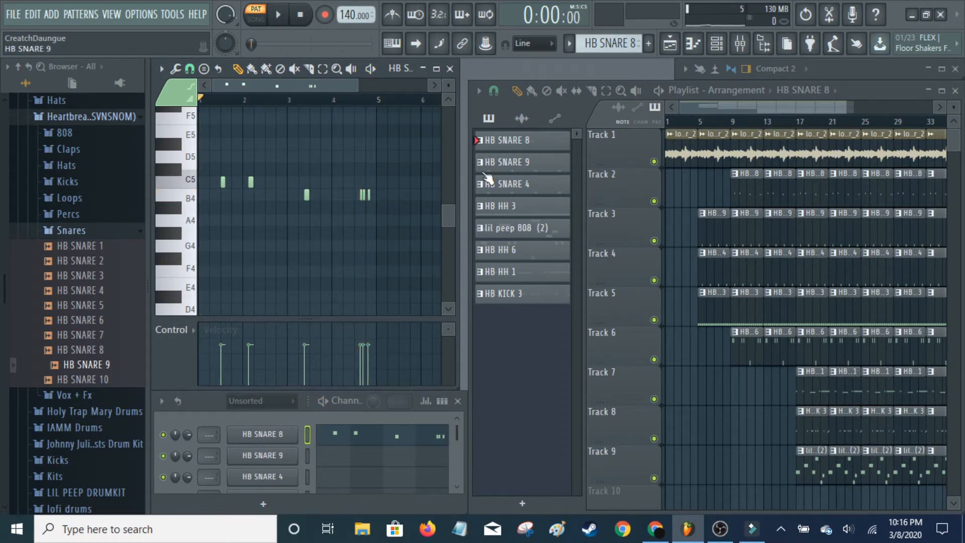
Audition the HB SNARE 9 pattern and the HB SNARE 4 pattern one after the other.
left_click(537, 166)
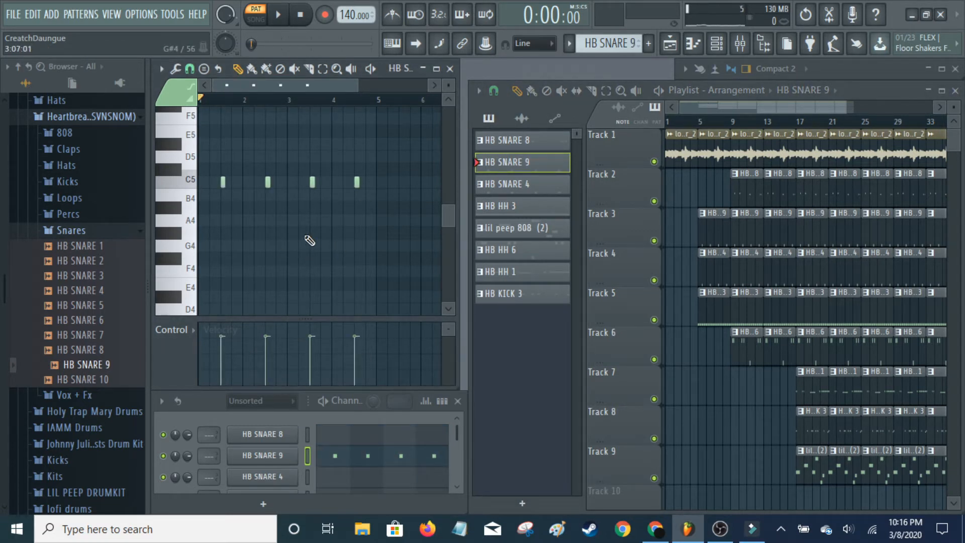
key("space")
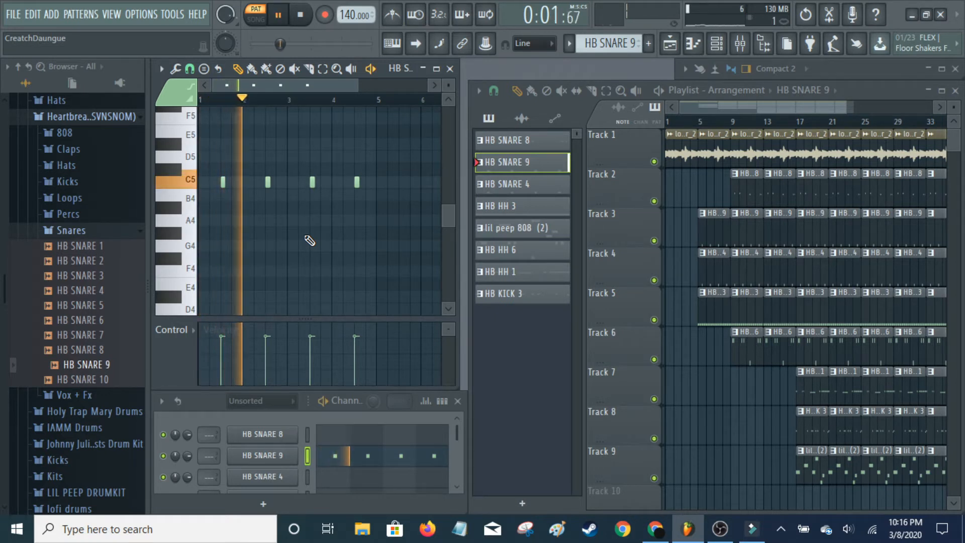
key("space")
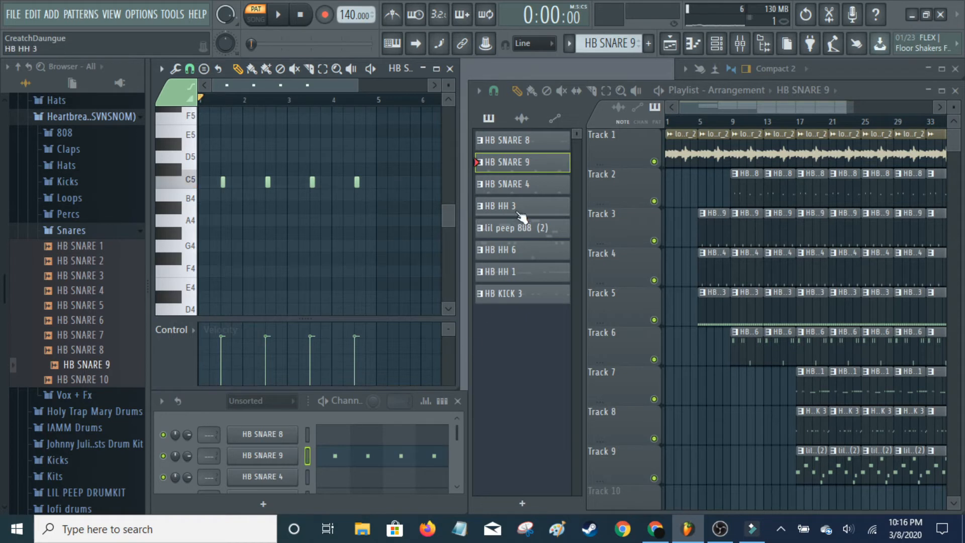
left_click(542, 190)
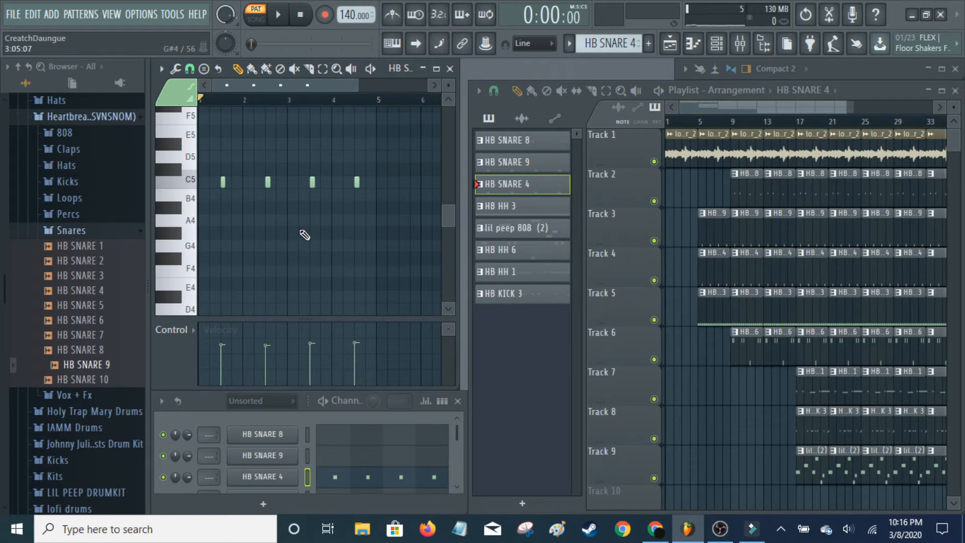
key("space")
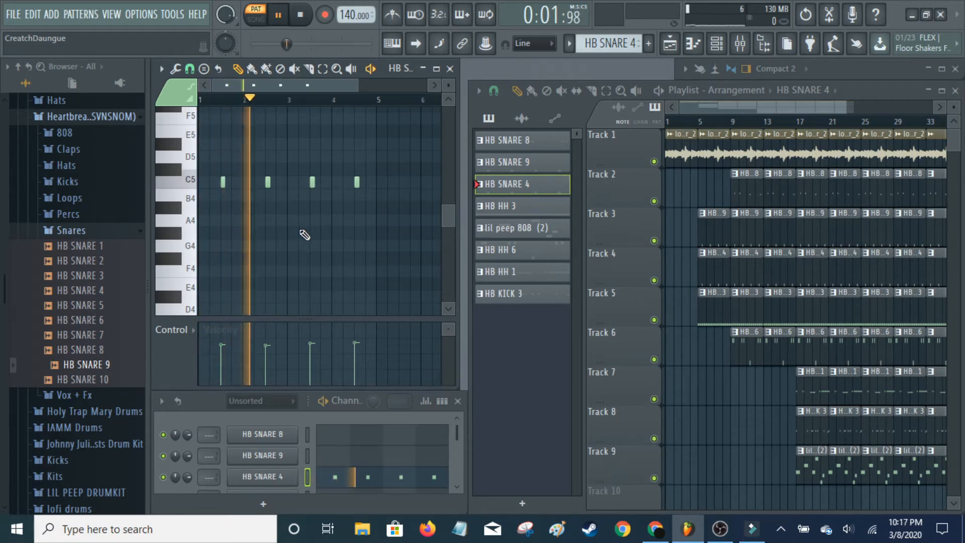
key("space")
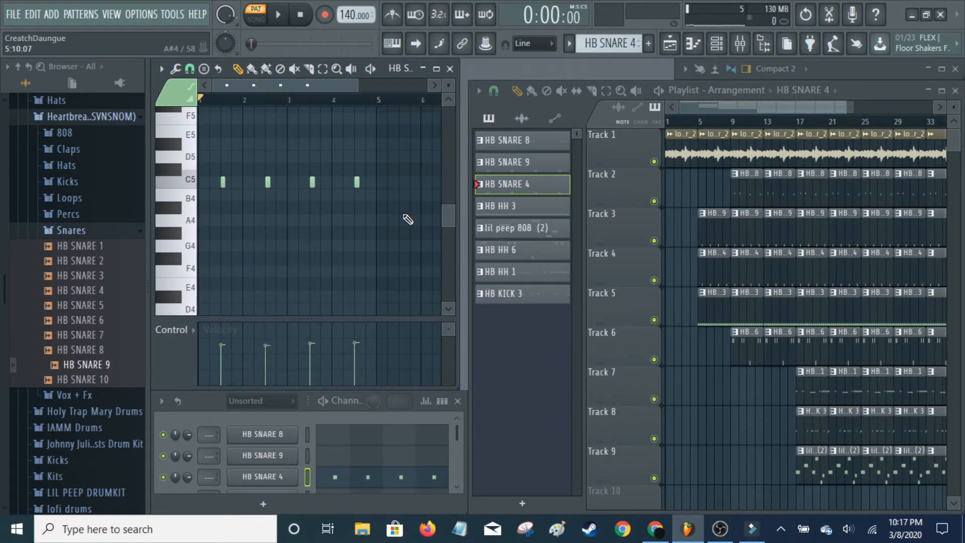
Open the HB HH 3 pattern's notes in the piano roll and play the pattern.
left_click(545, 211)
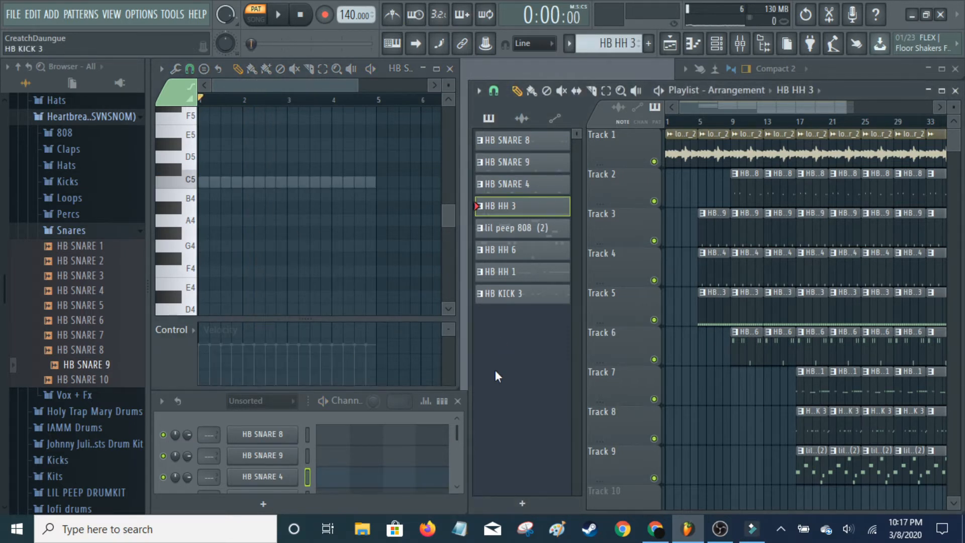
scroll(415, 444, "down", 3)
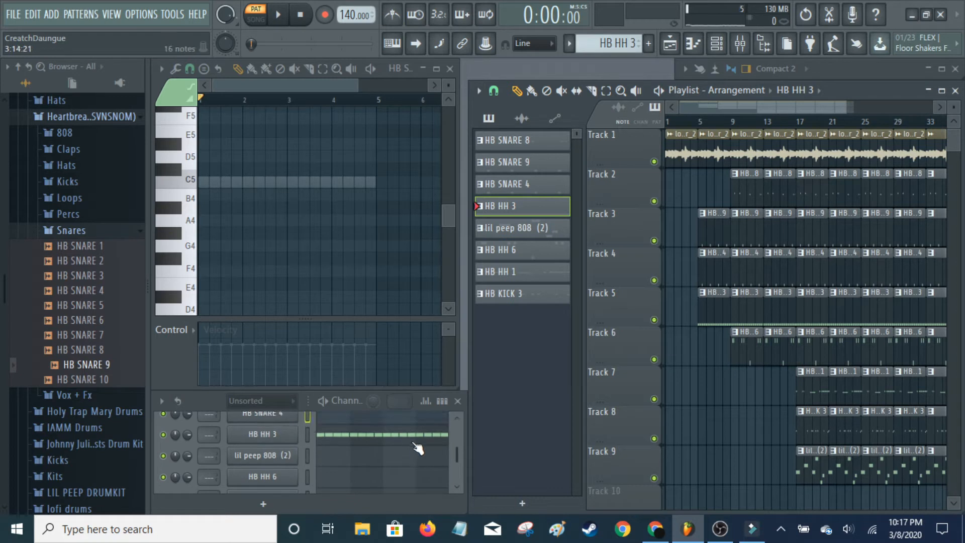
left_click(415, 436)
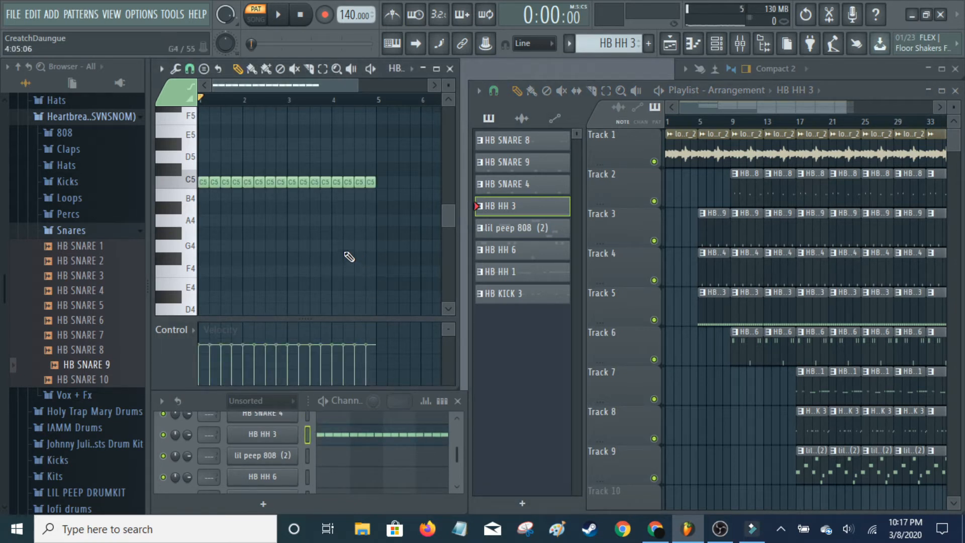
key("space")
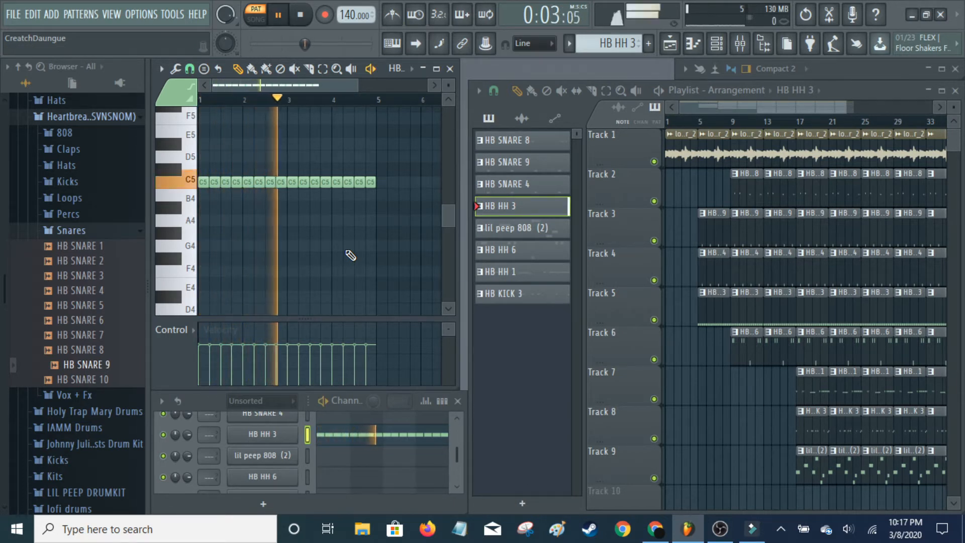
key("space")
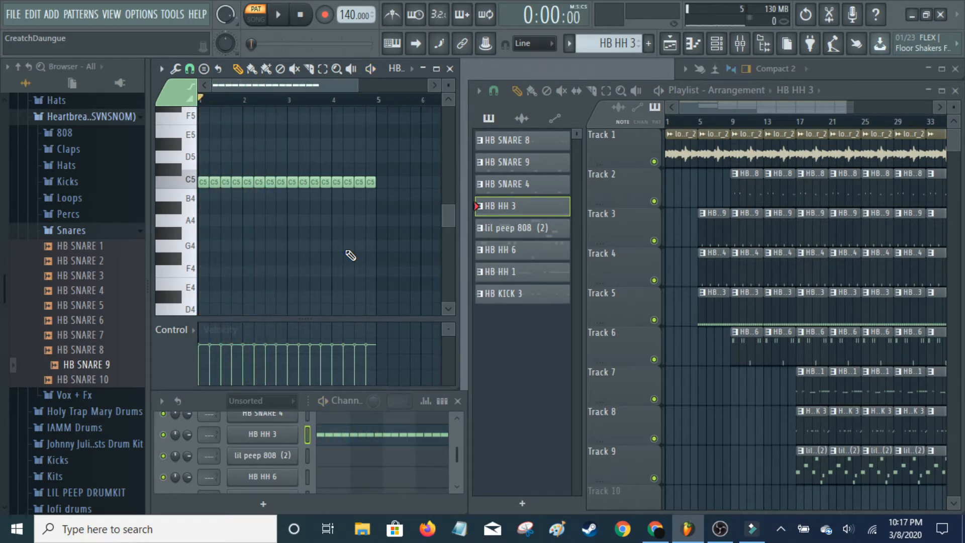
Skip past the lil peep 808 (2) pattern, open HB HH 6's notes in the piano roll and play them.
left_click(542, 233)
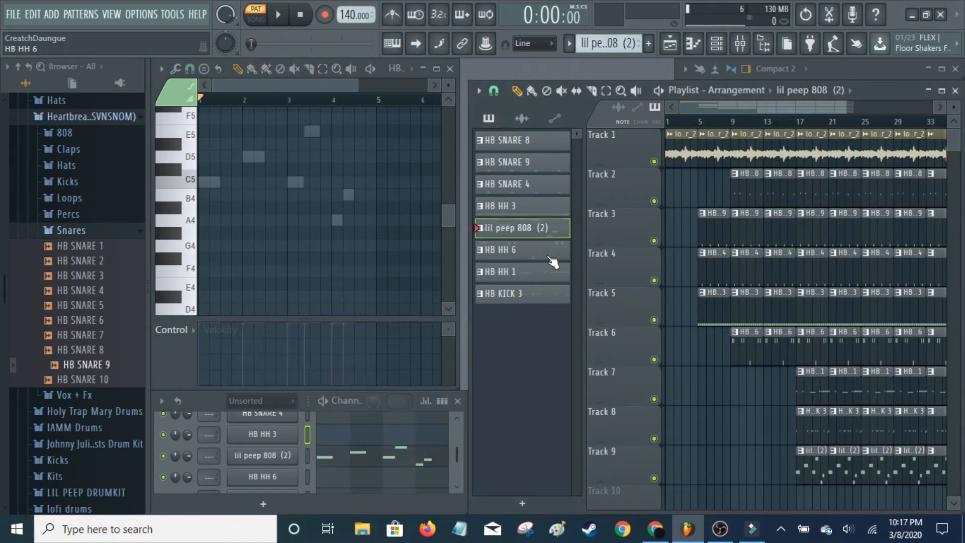
left_click(558, 250)
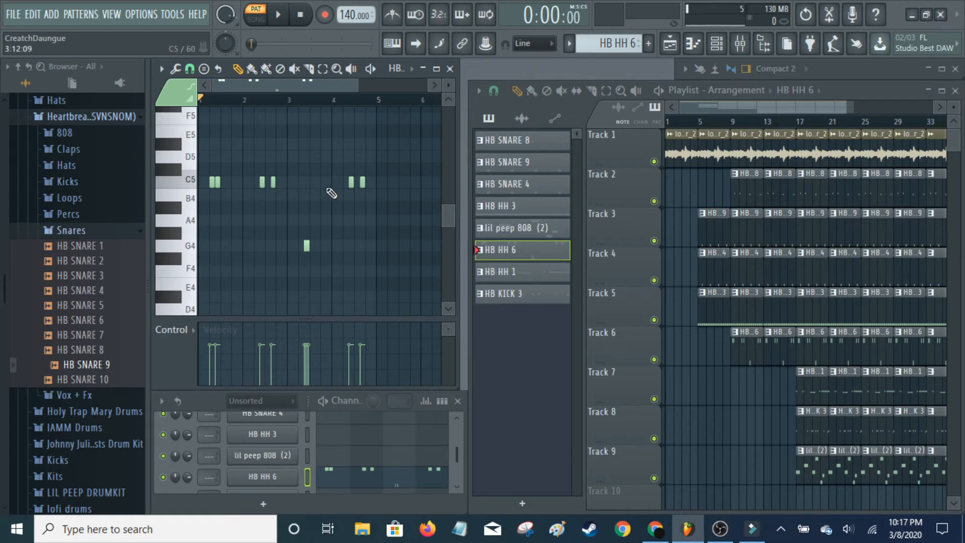
key("space")
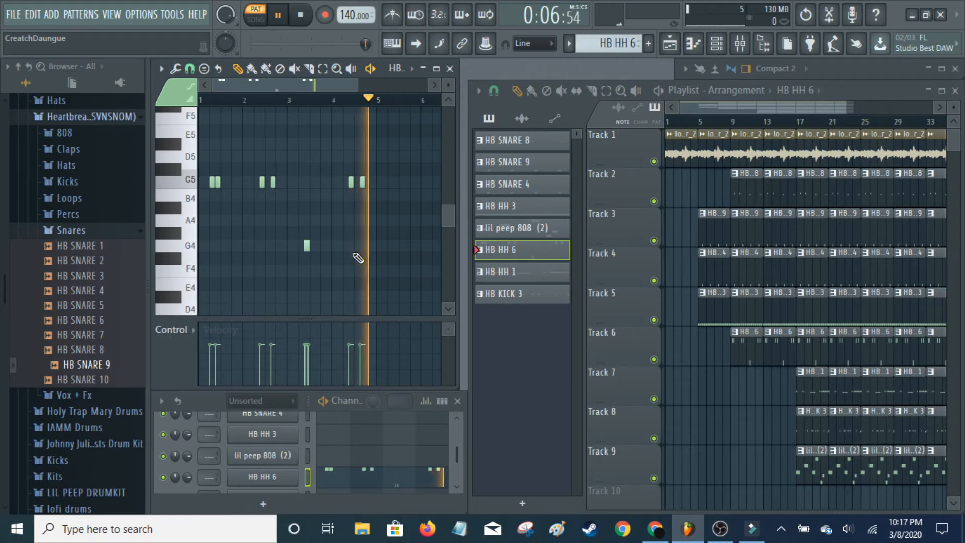
key("space")
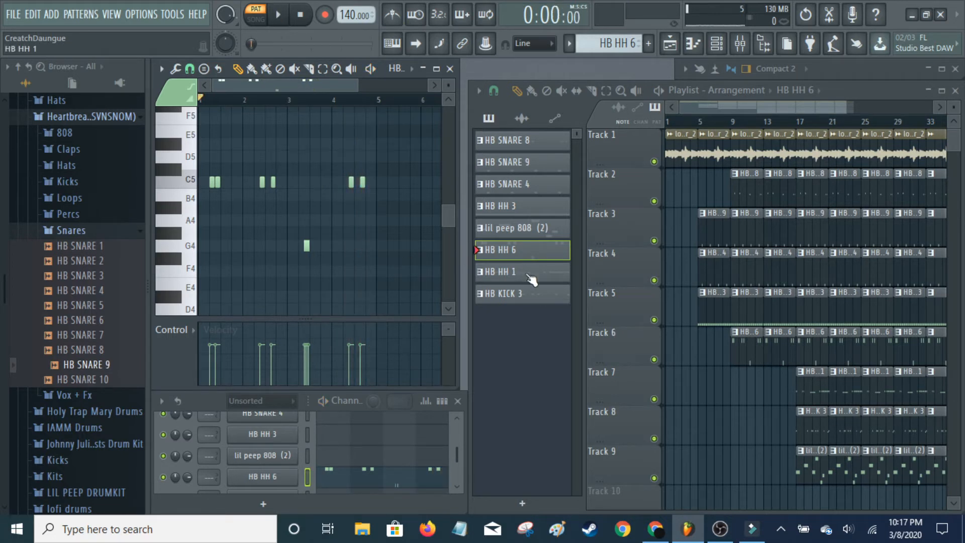
Open the HB HH 1 pattern's notes in the piano roll and play the pattern.
left_click(530, 276)
scroll(407, 448, "down", 2)
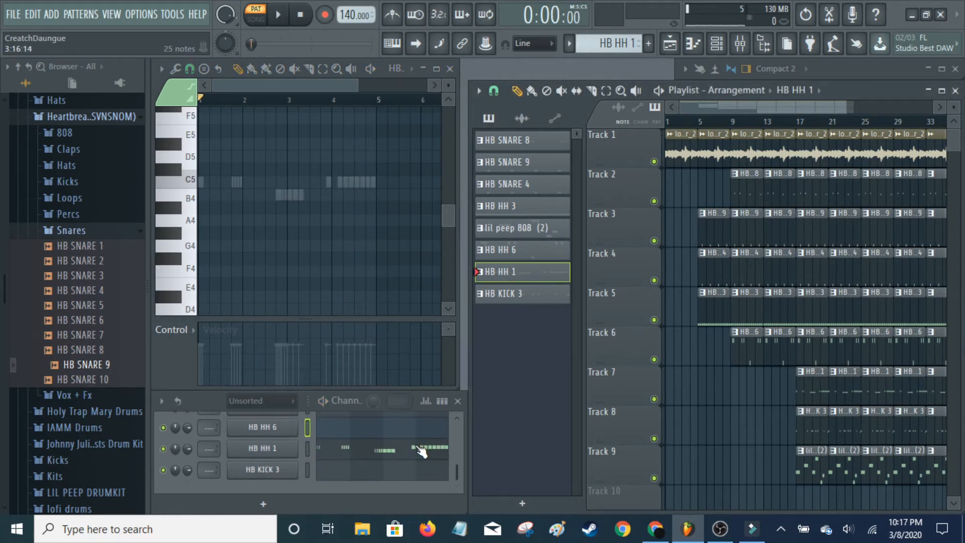
left_click(401, 456)
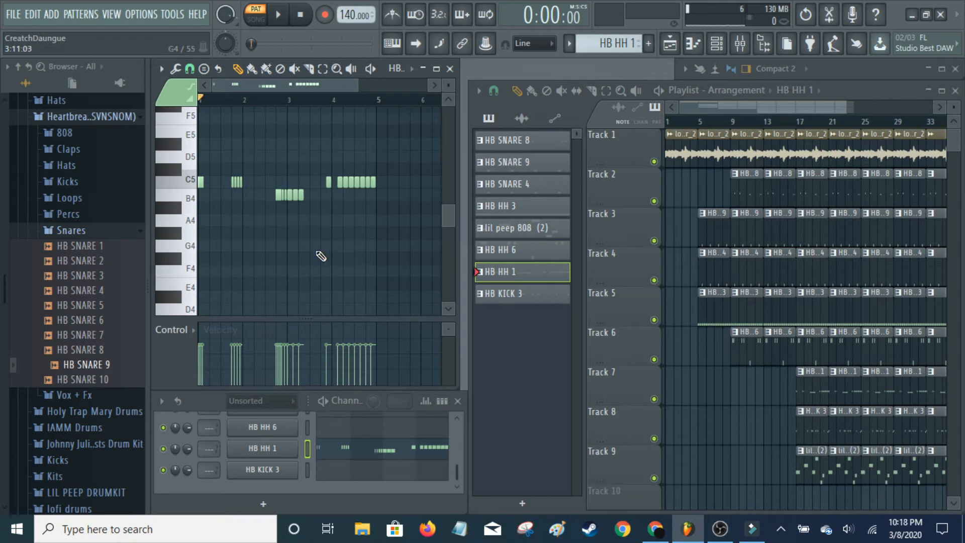
key("space")
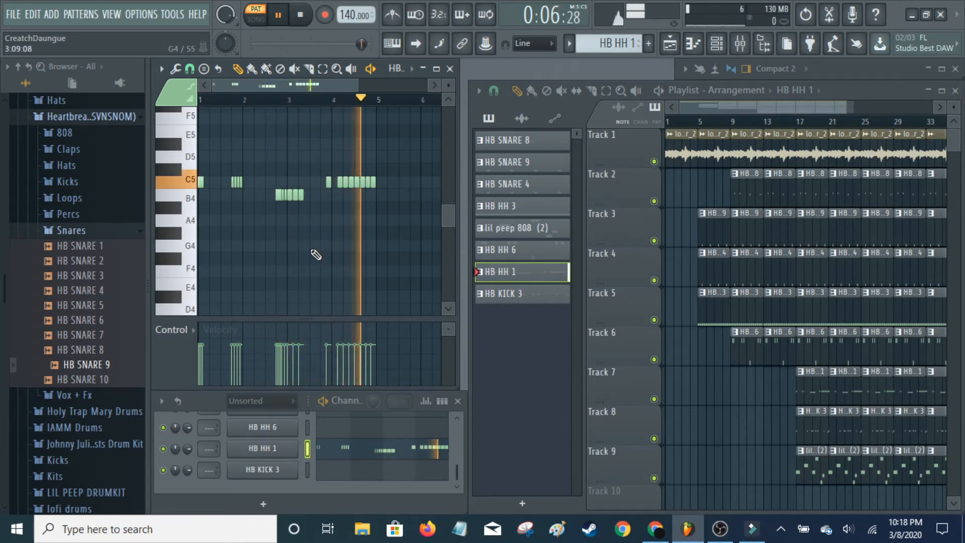
key("space")
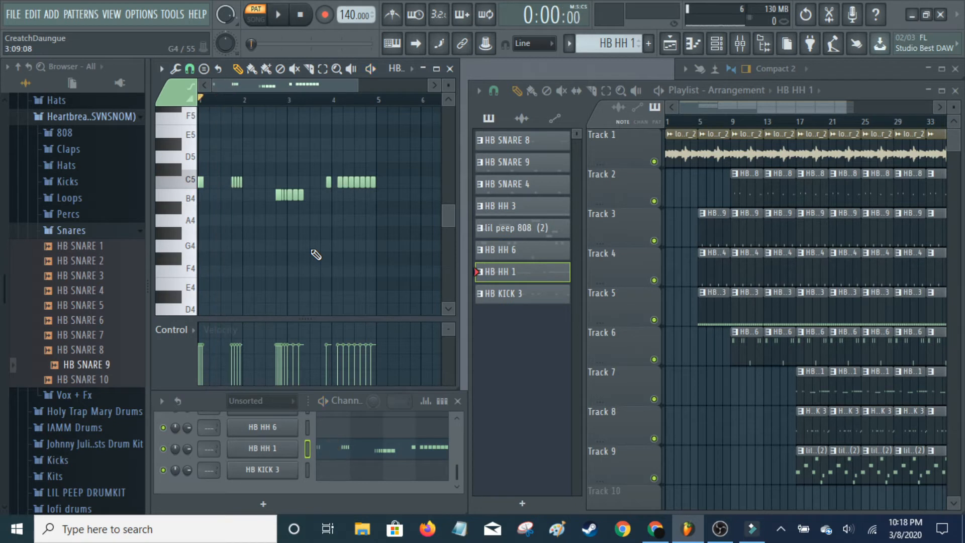
Examine the HB HH 1 hi-hat notes up close and view the piano roll's snap-to-grid options without changing them.
left_click_drag(358, 86, 254, 86)
mouse_move(241, 86)
left_mouse_down()
mouse_move(319, 85)
mouse_move(241, 85)
left_mouse_up()
left_click_drag(254, 85, 310, 85)
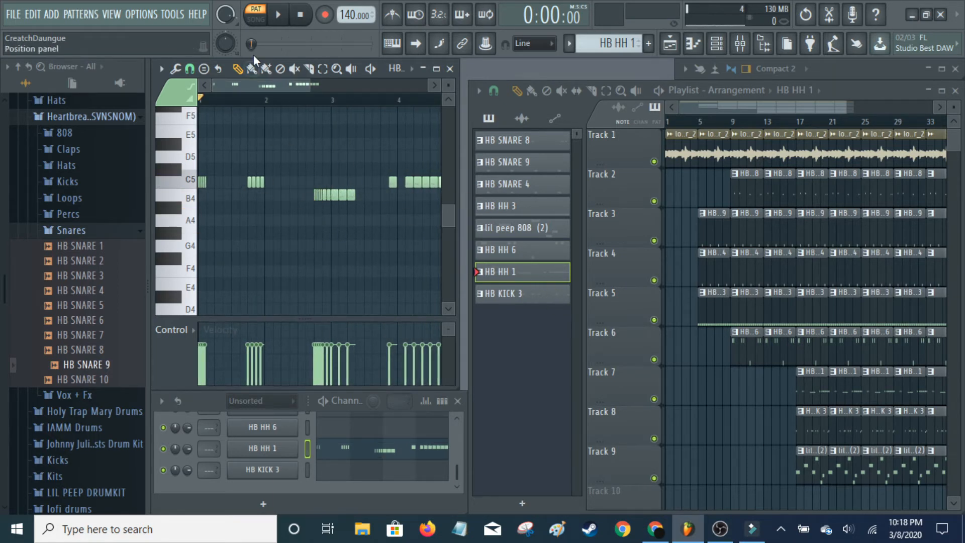
left_click(190, 69)
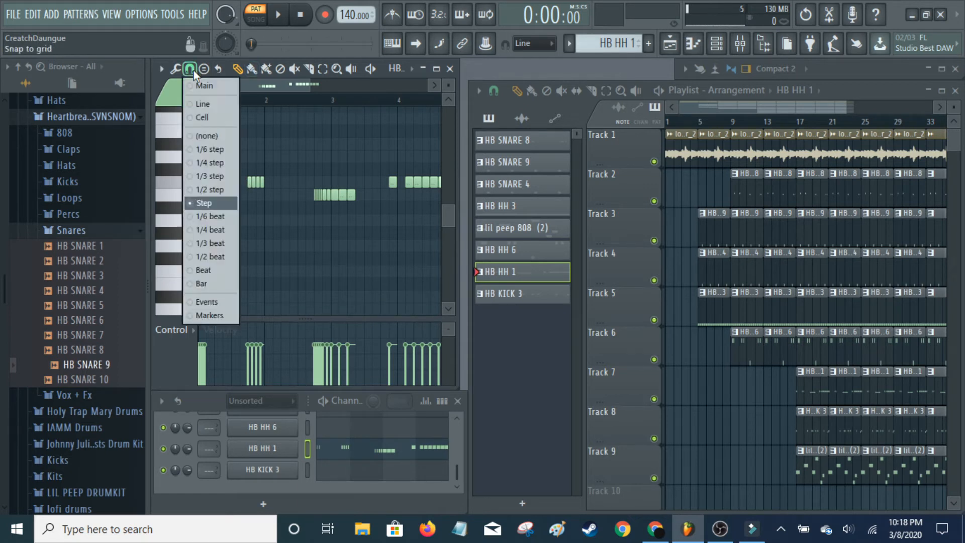
left_click(191, 67)
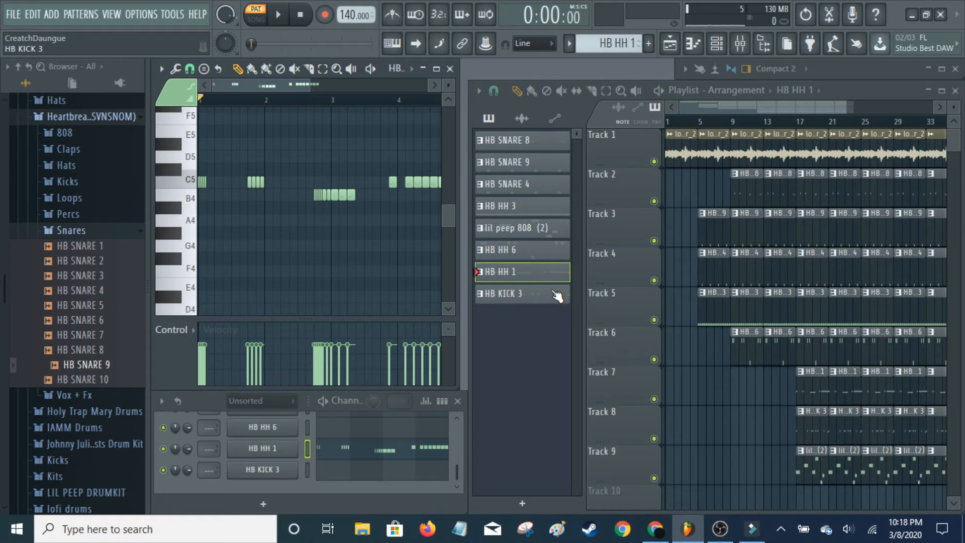
Open the HB KICK 3 pattern's notes in the piano roll, show the full pattern length and play it.
left_click(544, 303)
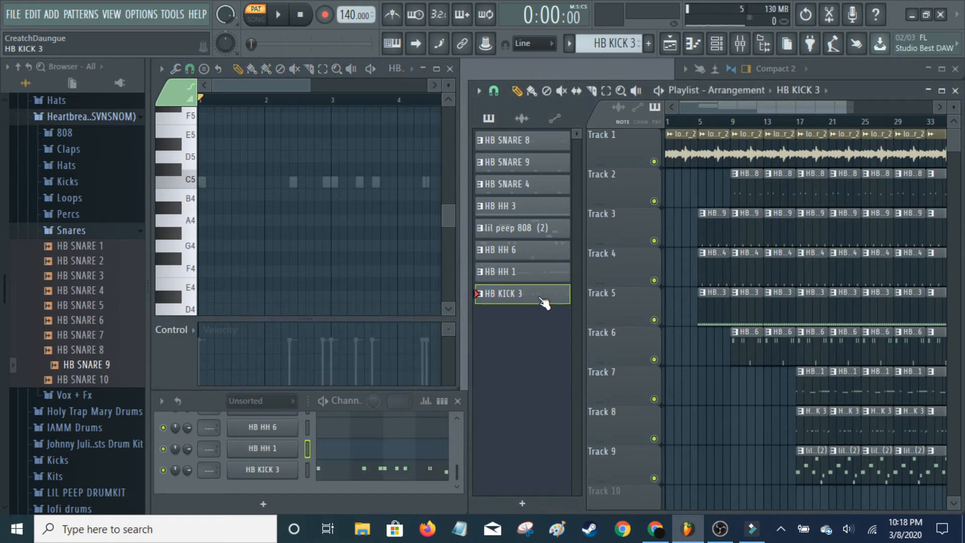
left_click(433, 469)
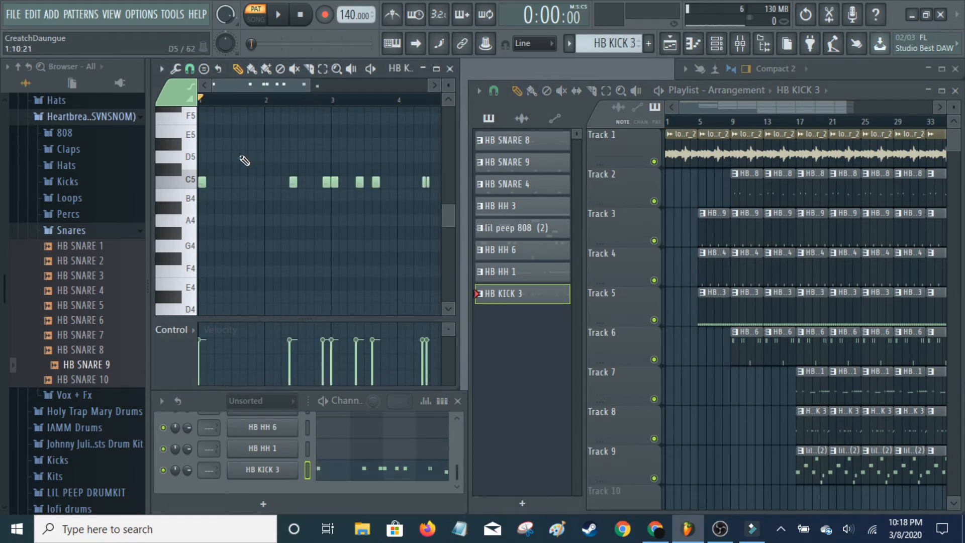
mouse_move(310, 85)
left_mouse_down()
mouse_move(427, 85)
mouse_move(317, 86)
left_mouse_up()
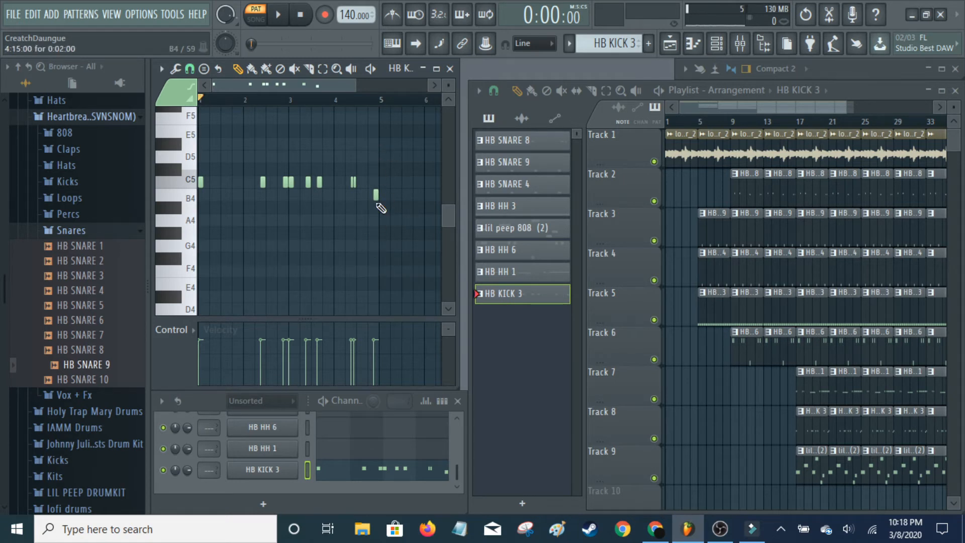
right_click(376, 195)
key("space")
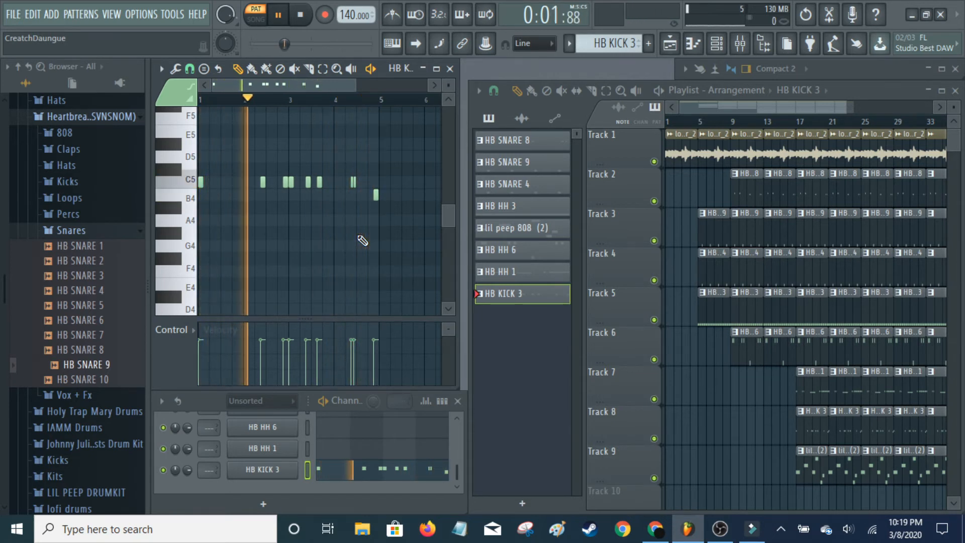
key("space")
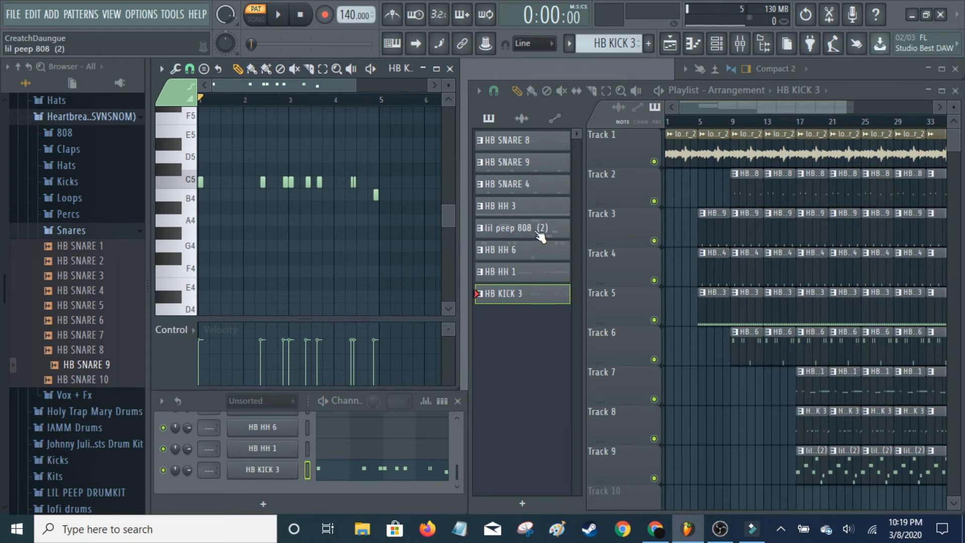
Select the lil peep 808 (2) pattern and open its notes in the piano roll.
left_click(540, 235)
scroll(412, 457, "up", 2)
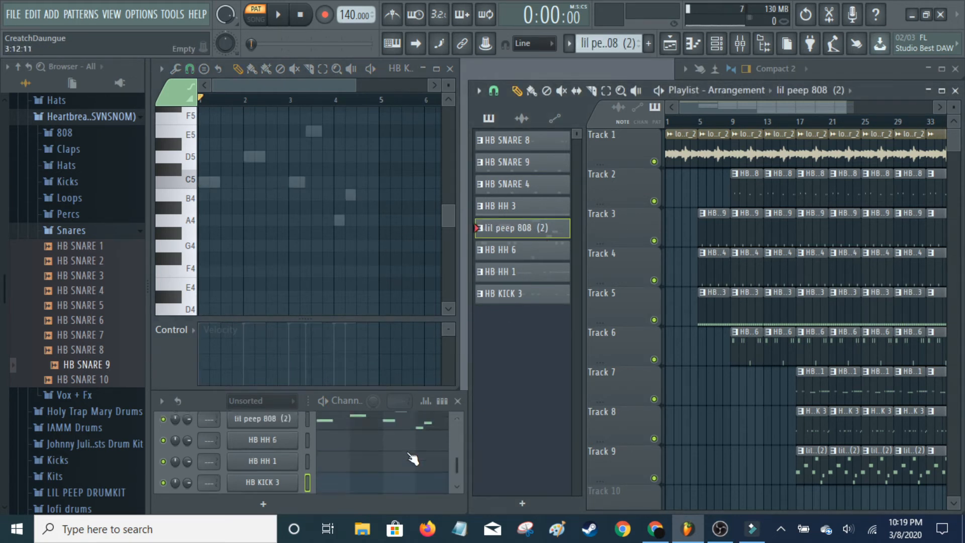
left_click(406, 452)
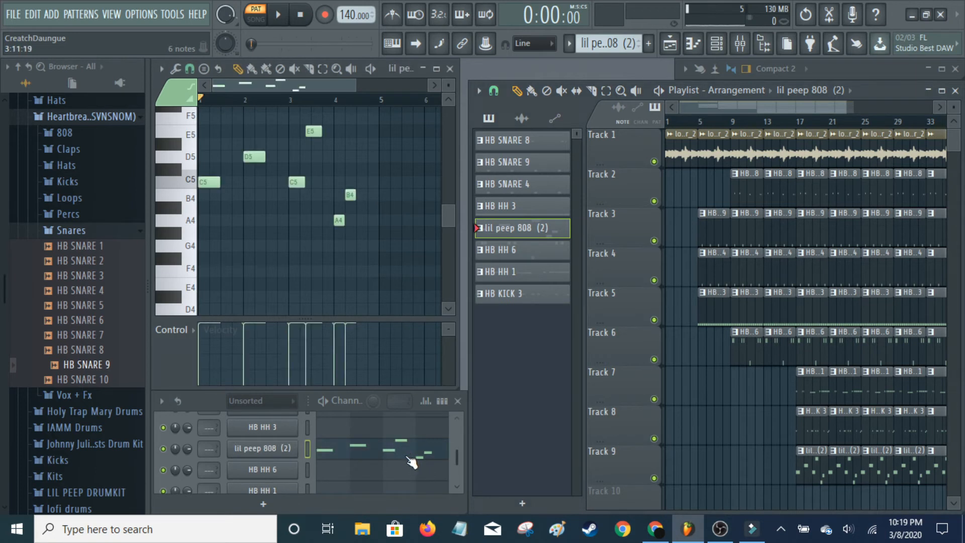
scroll(365, 286, "up", 3)
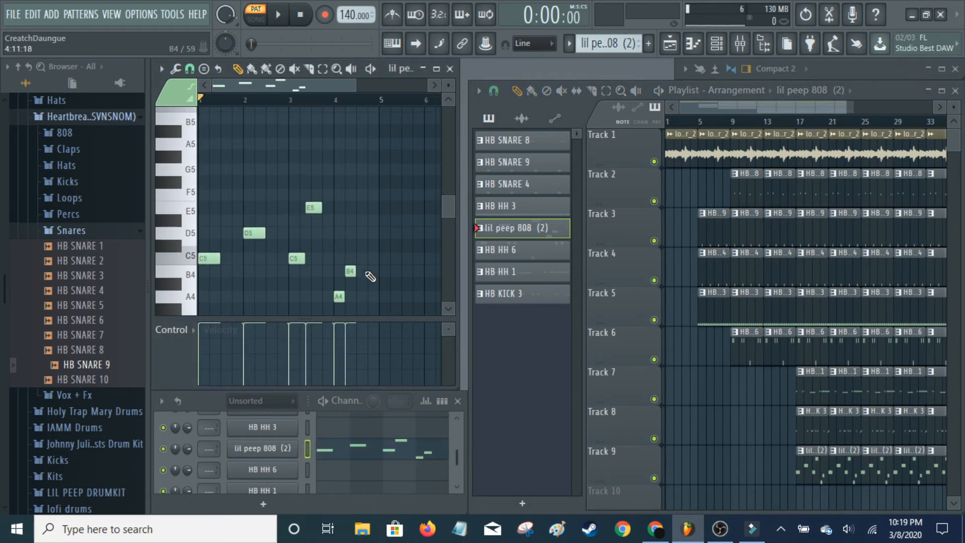
Review the lil peep 808 (2) channel's sample, envelope and miscellaneous settings without changing them, and play its pattern.
left_click(276, 447)
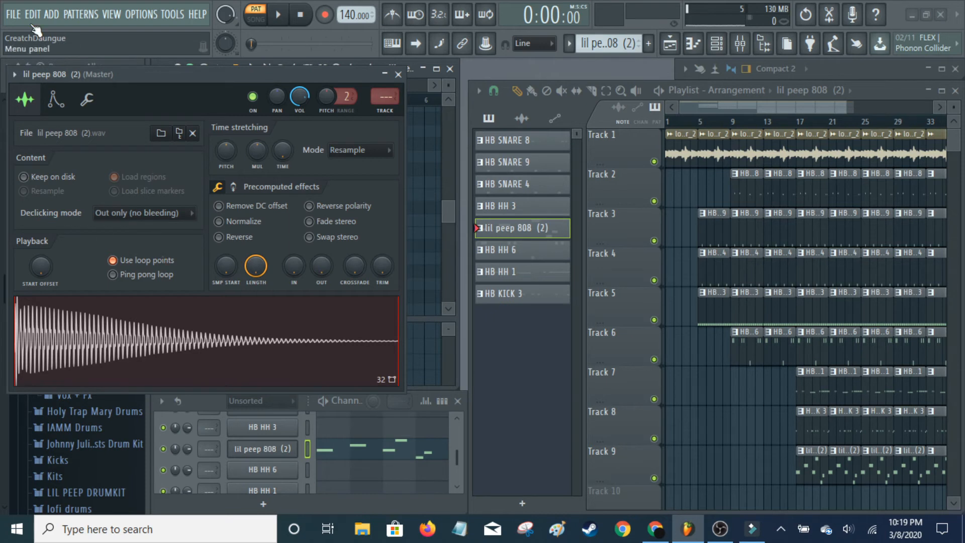
left_click(56, 99)
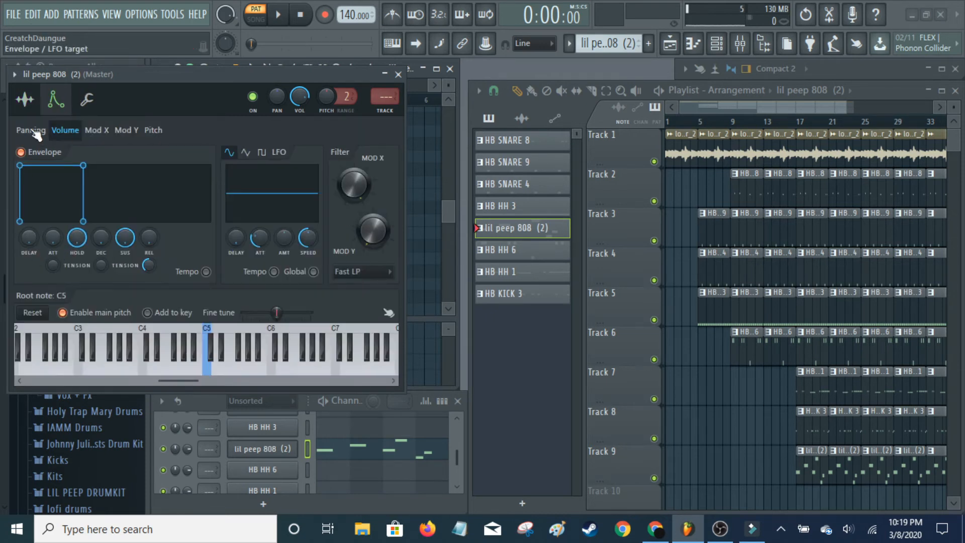
left_click(86, 100)
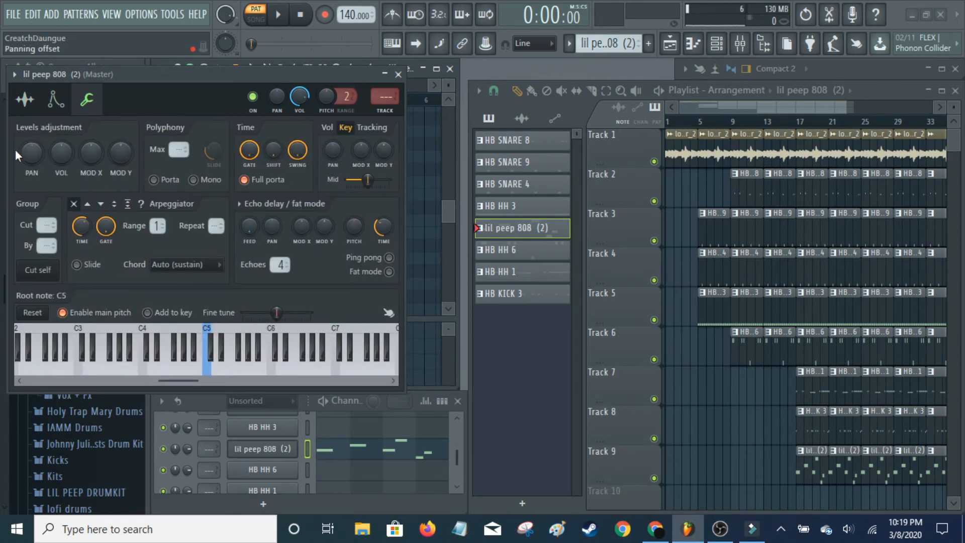
left_click(25, 100)
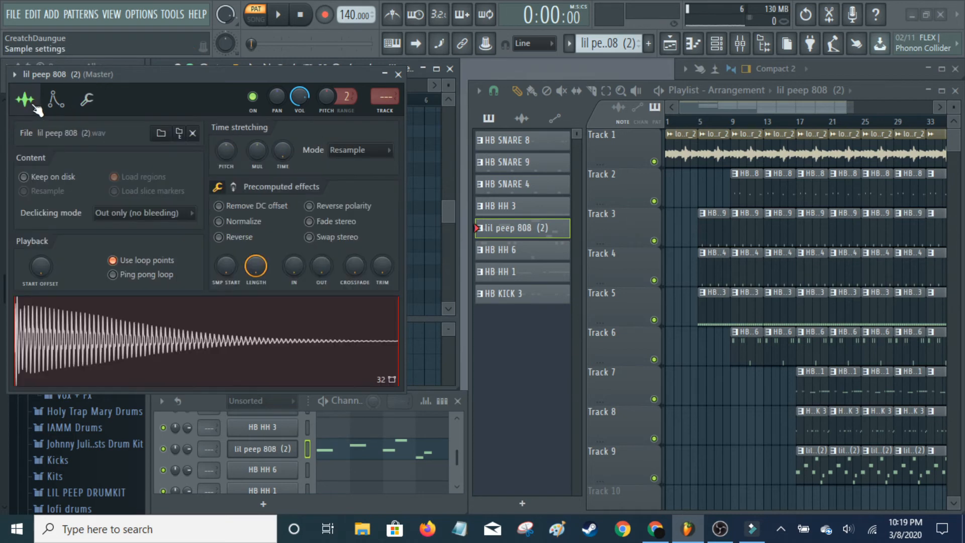
left_click(398, 75)
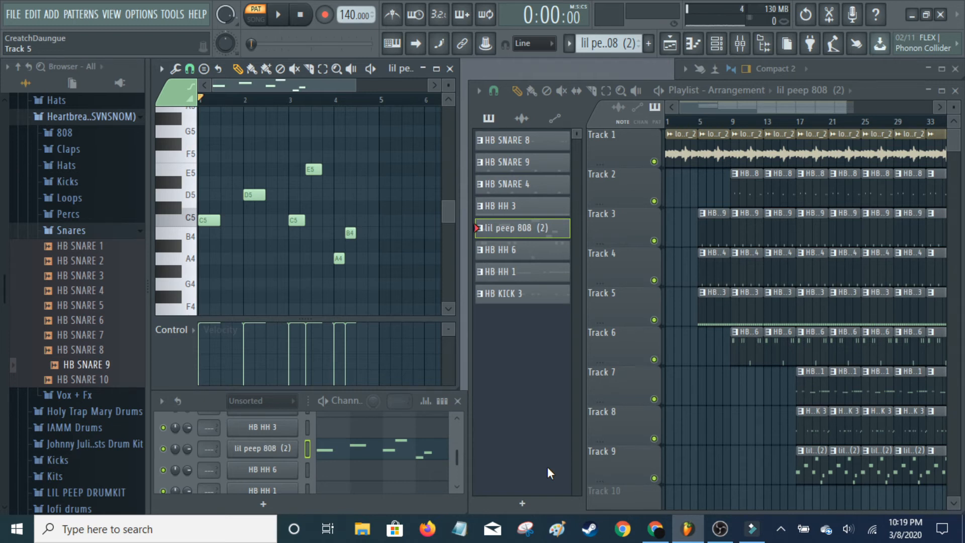
key("space")
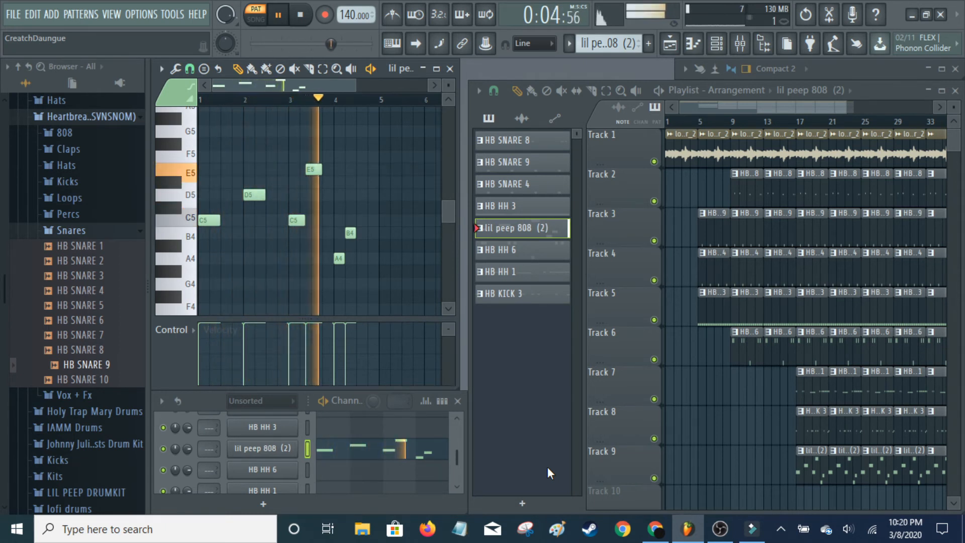
key("space")
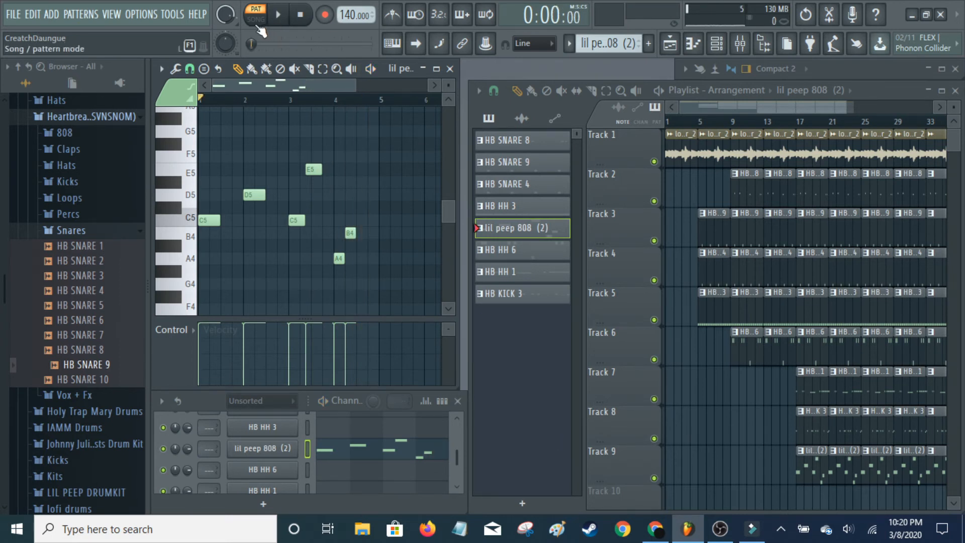
Switch playback to song mode, fit the whole arrangement in the playlist and play it from the start.
left_click(256, 20)
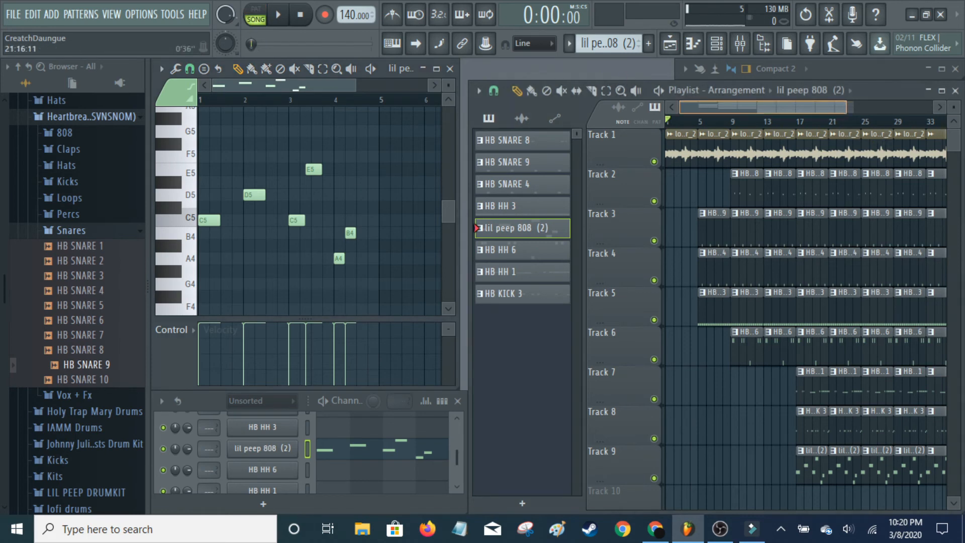
scroll(824, 115, "down", 2)
scroll(844, 281, "up", 2)
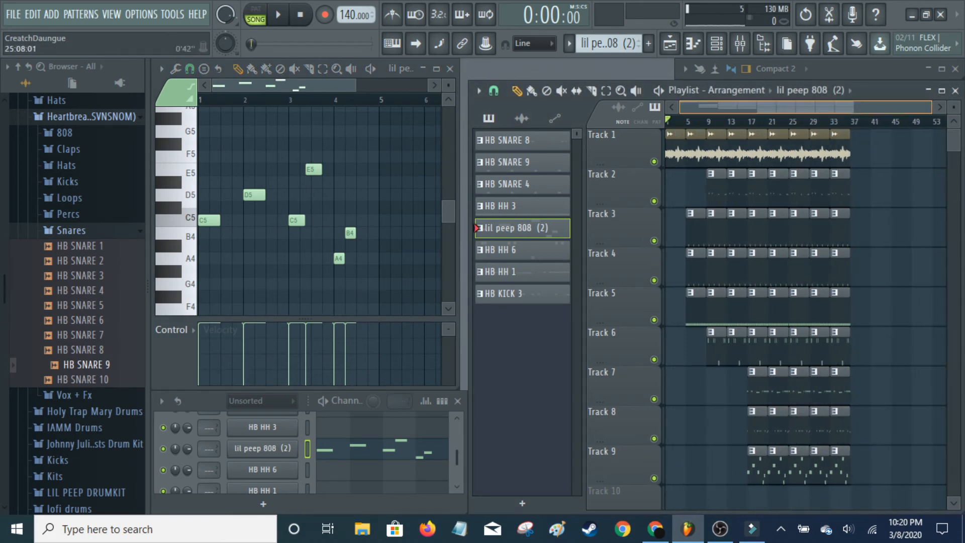
mouse_move(858, 107)
left_mouse_down()
mouse_move(832, 107)
mouse_move(887, 107)
mouse_move(877, 107)
left_mouse_up()
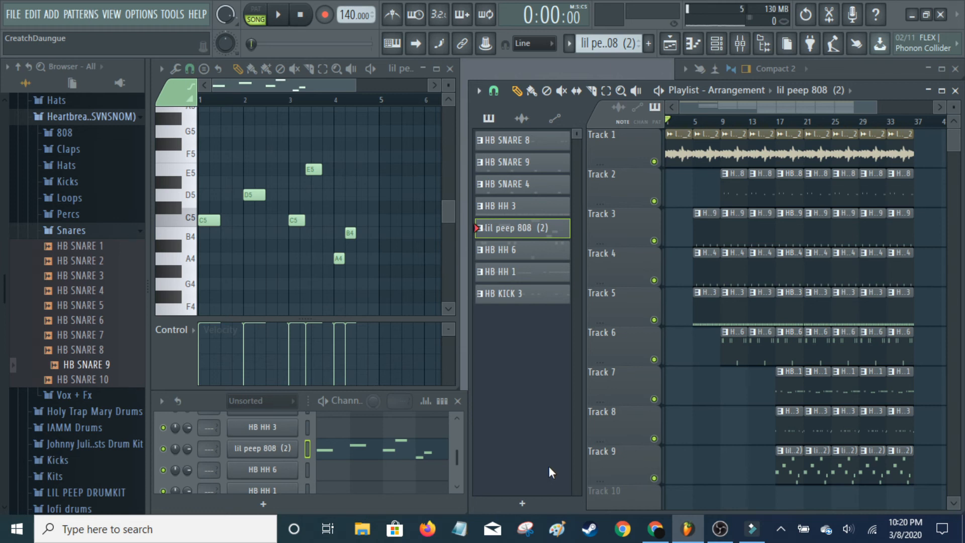
key("space")
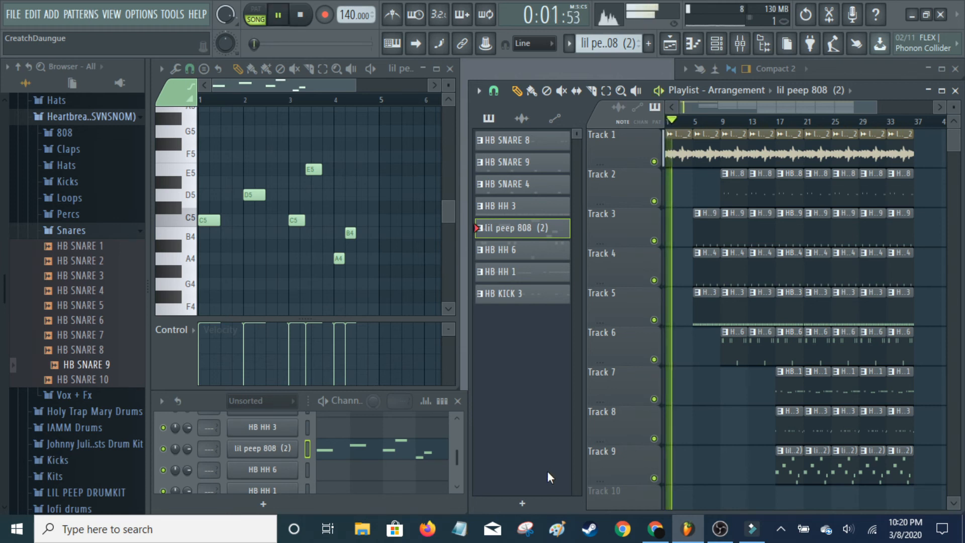